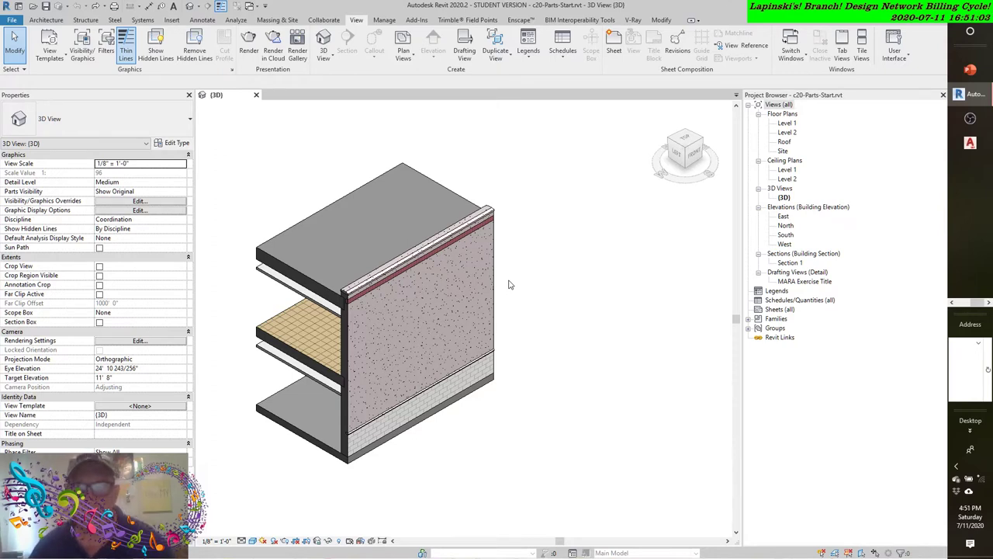
Pan the 3D view to recentre the brick-and-CMU exterior wall beside the floor slabs
middle_click_drag(575, 245, 608, 266)
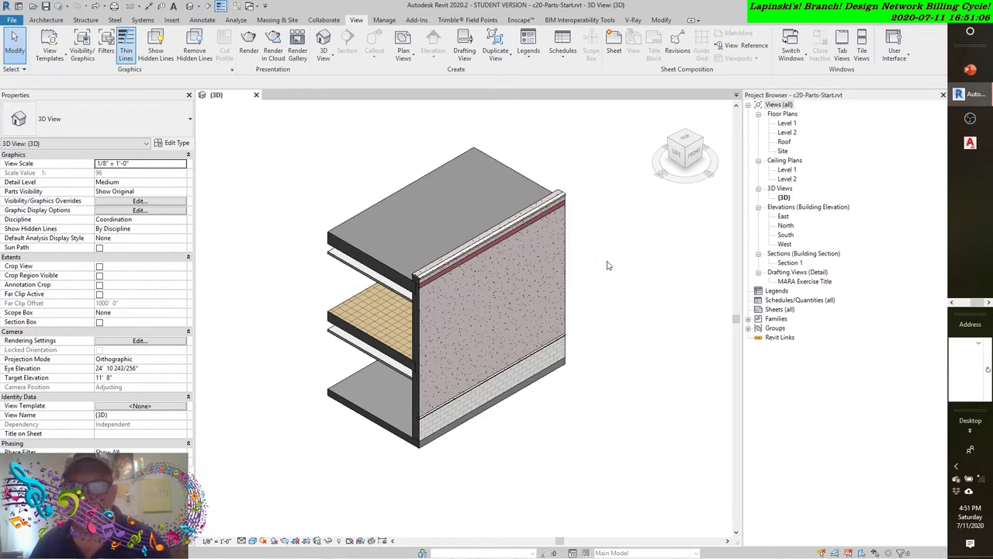
Convert the exterior brick and CMU wall into parts and select its middle concrete part
left_click(531, 285)
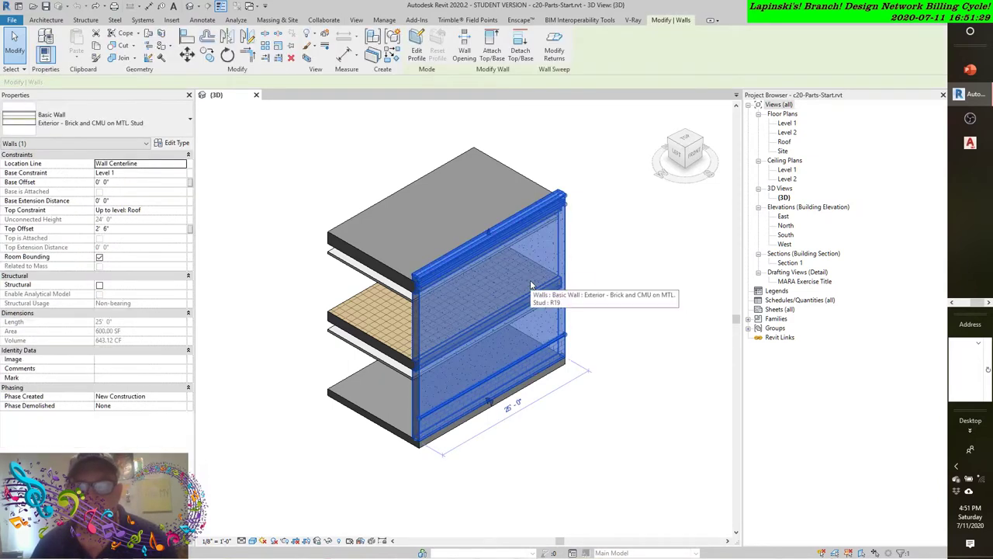
left_click(371, 55)
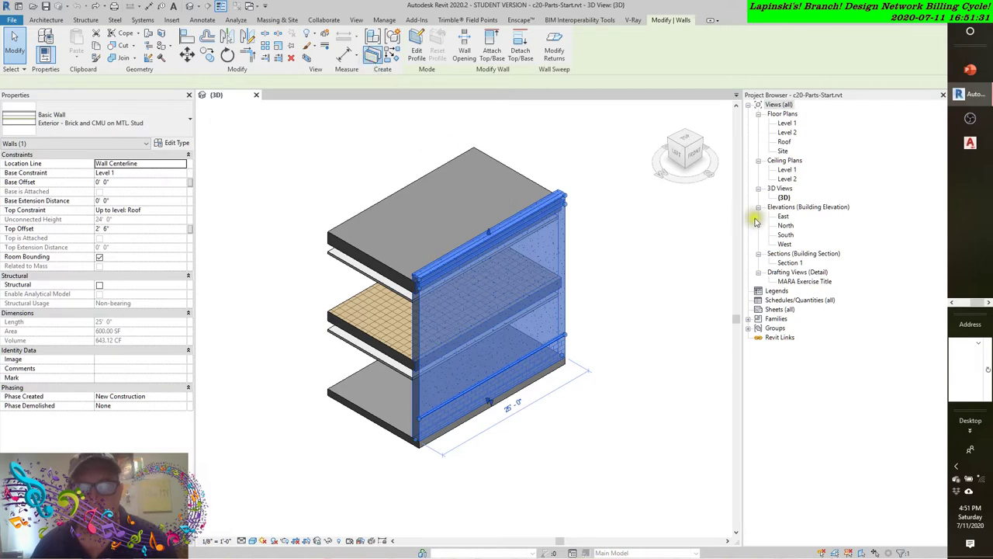
left_click(643, 310)
left_click(522, 301)
middle_click_drag(608, 330, 568, 269)
Divide the concrete part by the intersecting references Level 2, yPlane1 and Grid 1
left_click(466, 52)
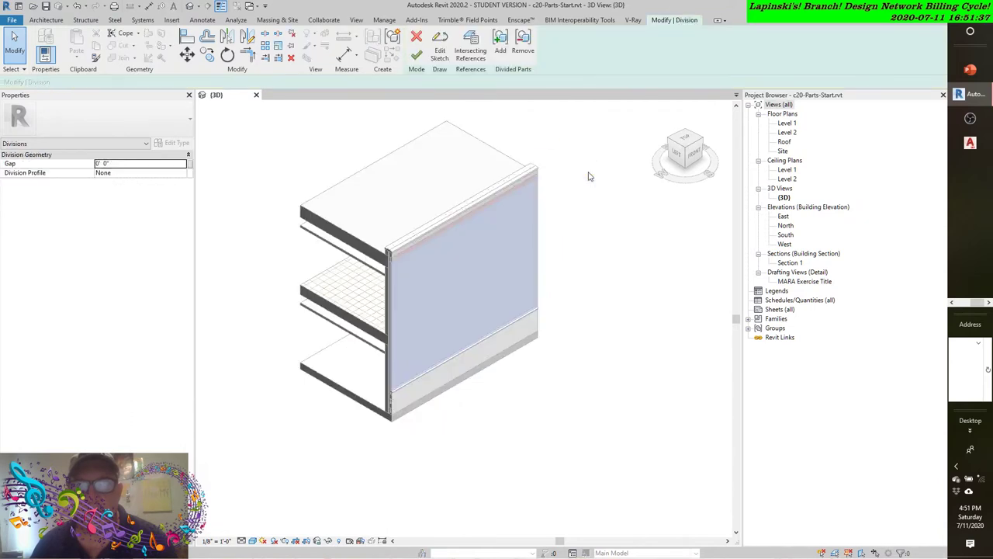
left_click(470, 51)
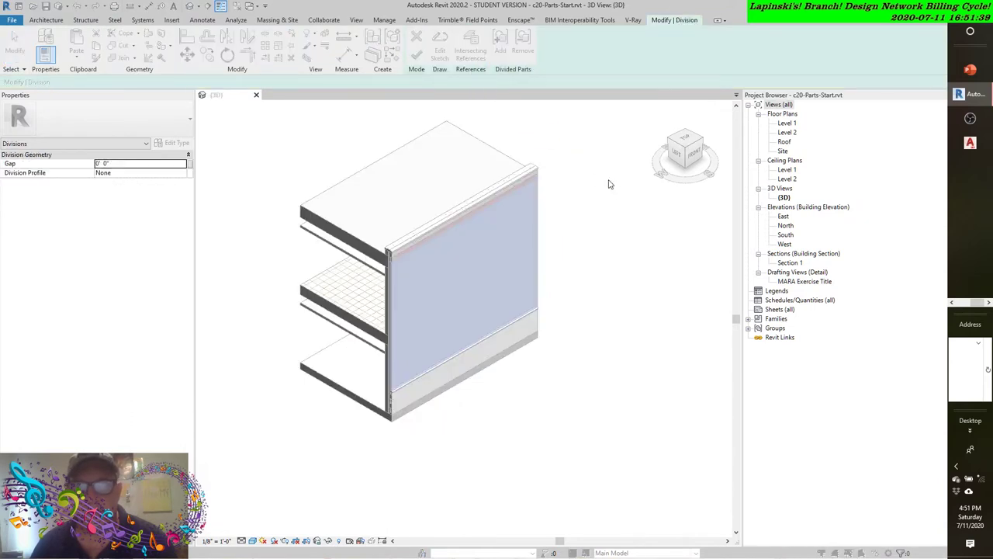
left_click(477, 203)
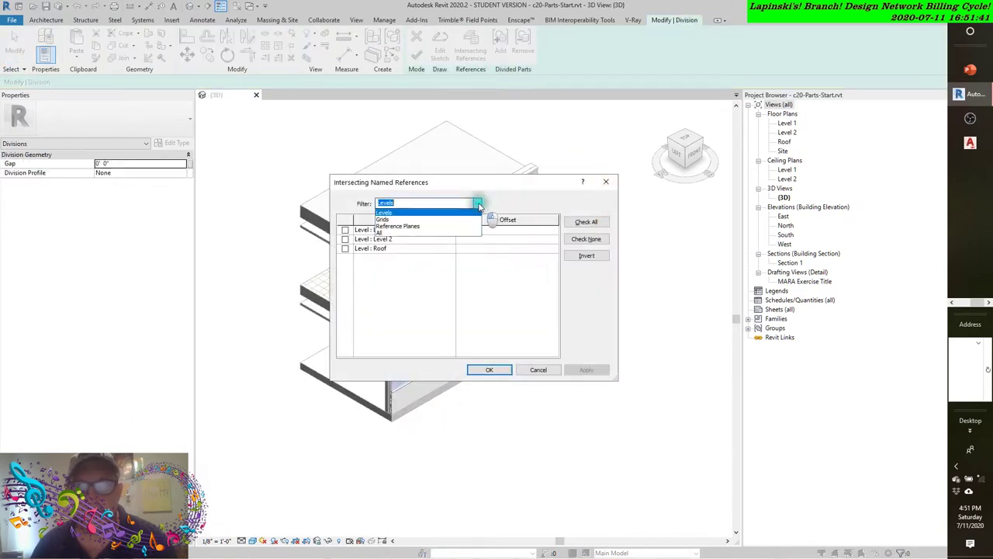
left_click(423, 236)
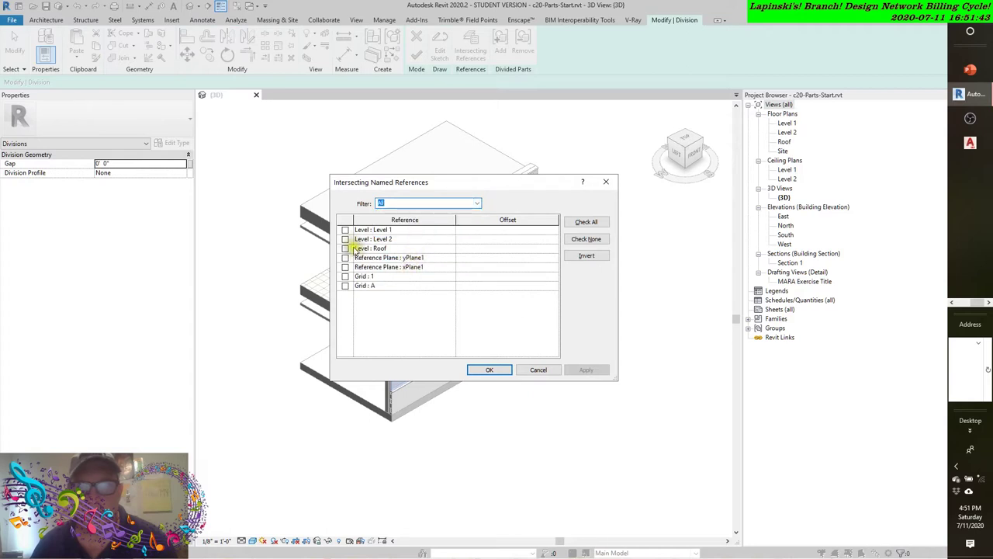
left_click(345, 239)
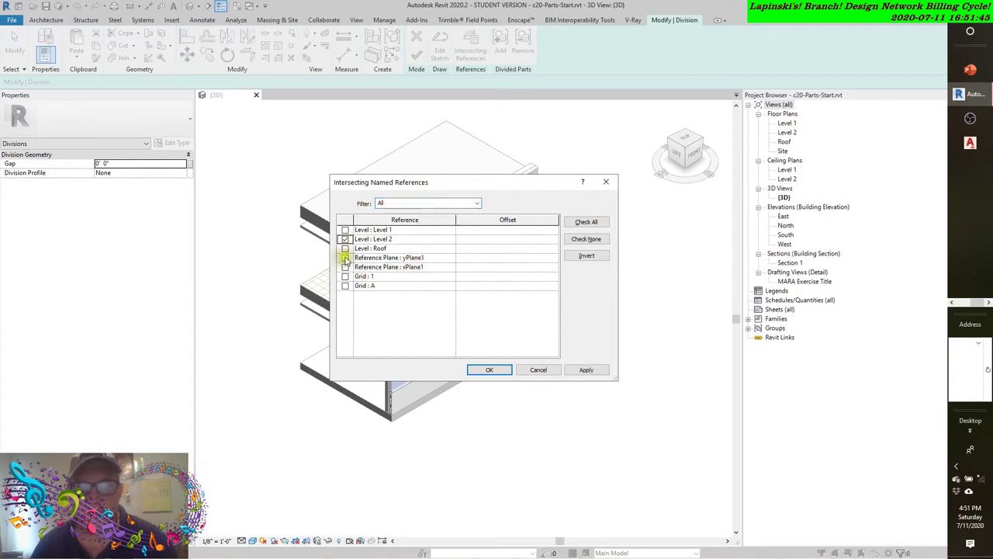
left_click(346, 257)
left_click(345, 276)
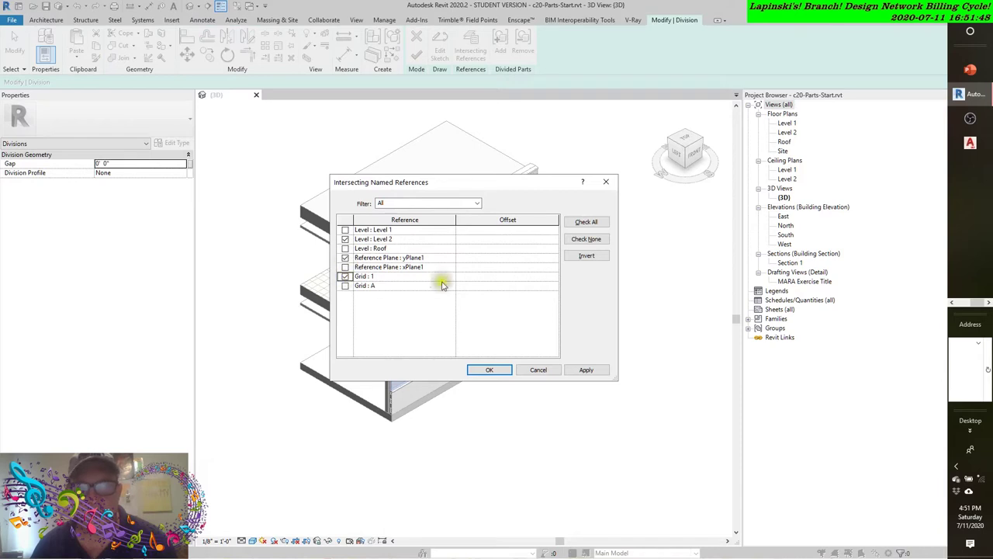
left_click(584, 370)
left_click(510, 370)
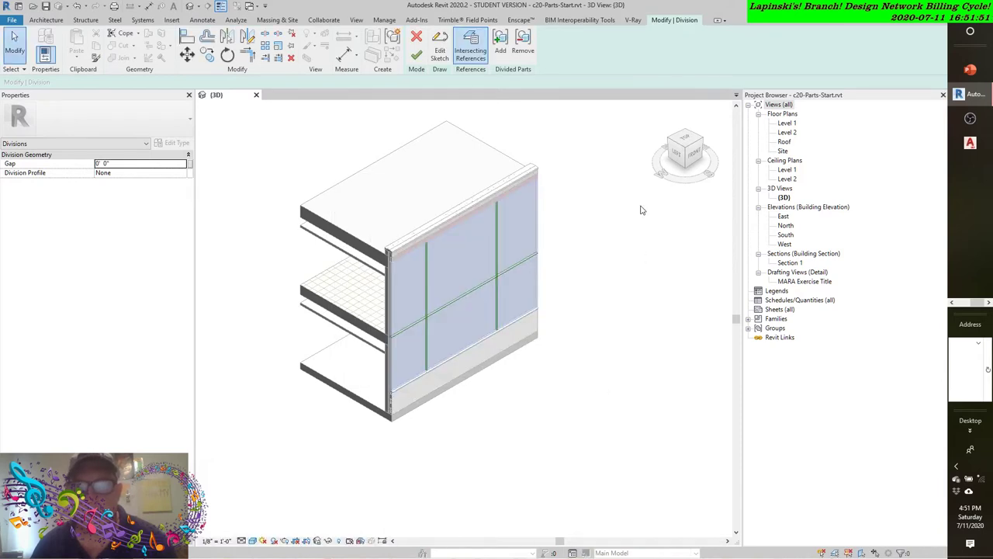
Set the division gap to 0' 1" and the division profile to Notch : Notch
left_click(101, 175)
left_click(104, 164)
type("1")
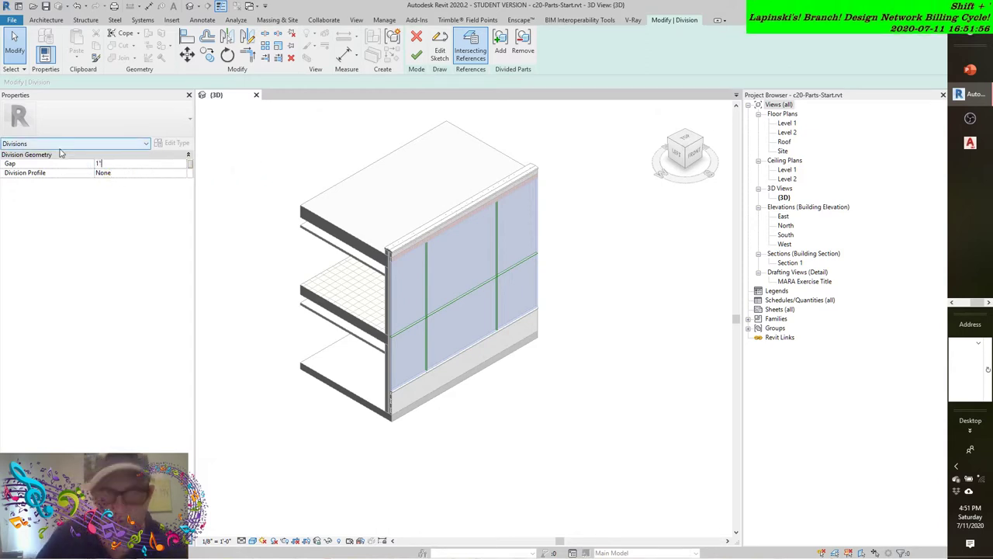
key("Return")
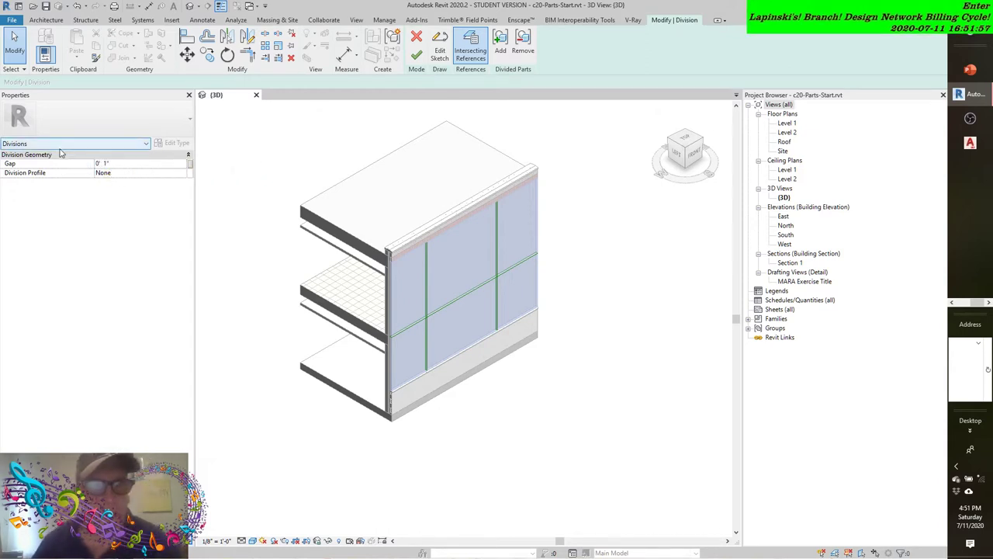
left_click(181, 172)
left_click(122, 197)
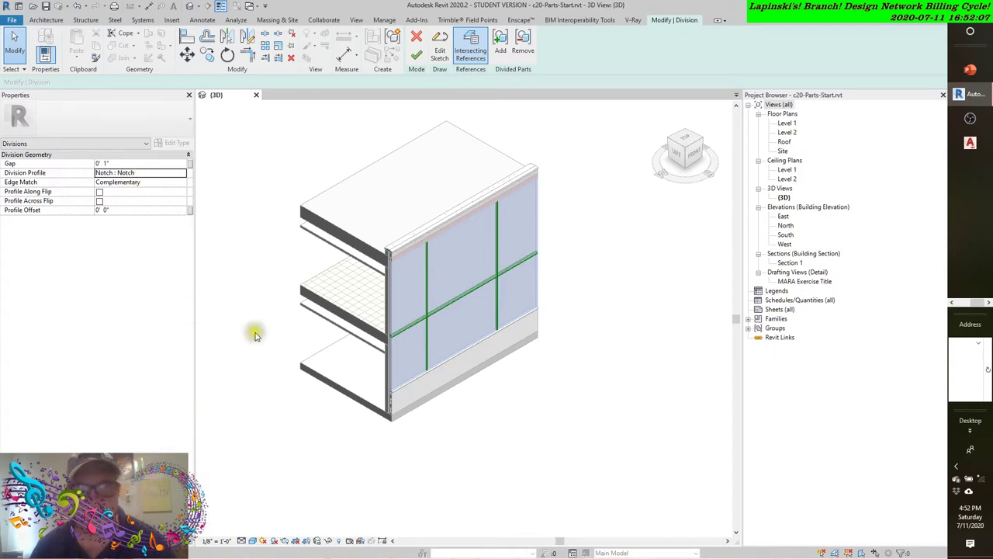
Finish the division edit and zoom in on the wall's top band to inspect the notched joints
left_click(418, 56)
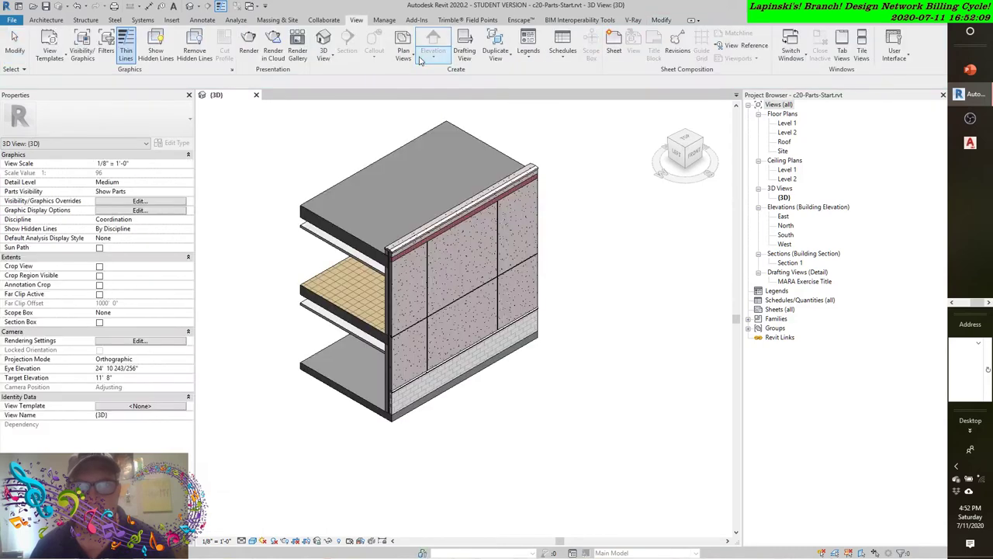
scroll(402, 365, "up", 5)
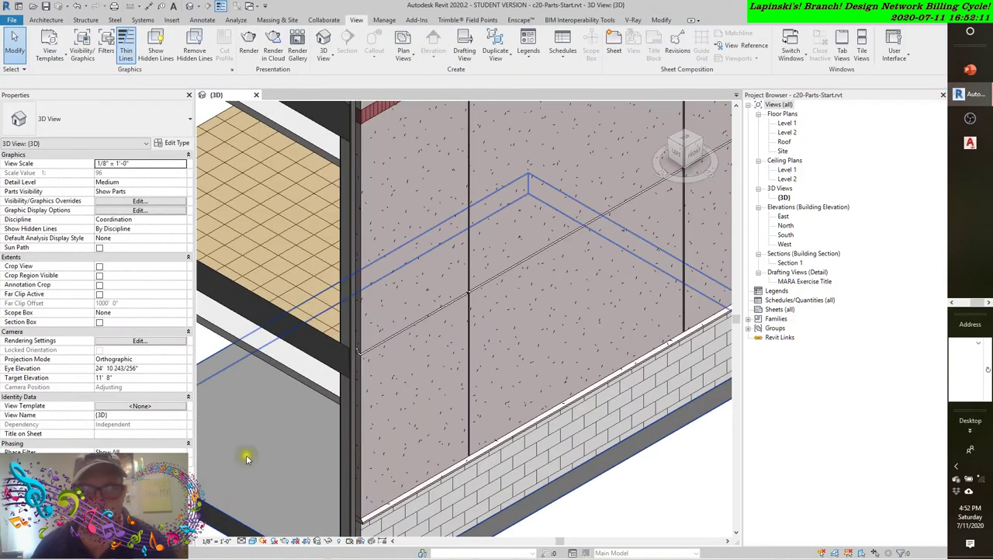
scroll(657, 333, "down", 5)
scroll(443, 226, "up", 6)
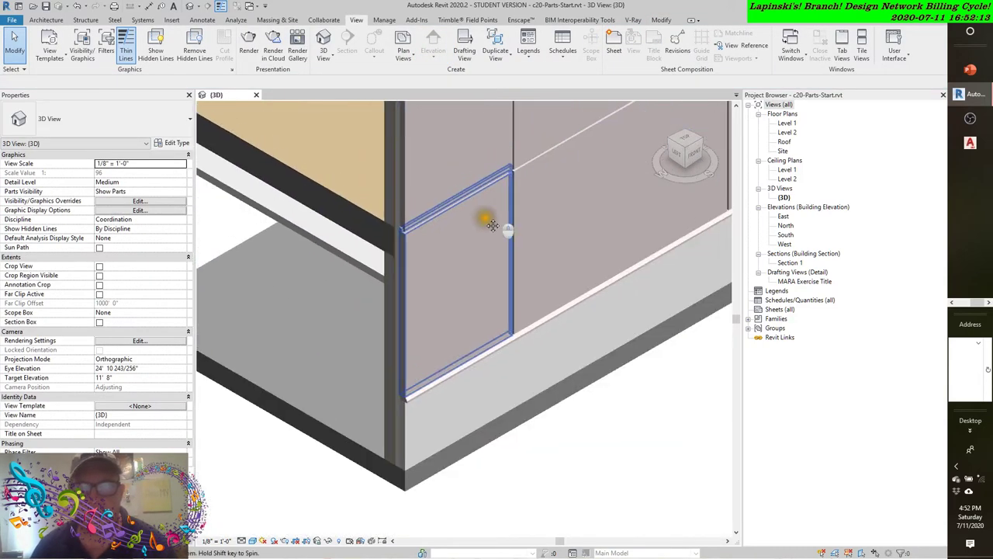
middle_click_drag(491, 225, 443, 415)
scroll(448, 337, "up", 2)
scroll(427, 264, "up", 3)
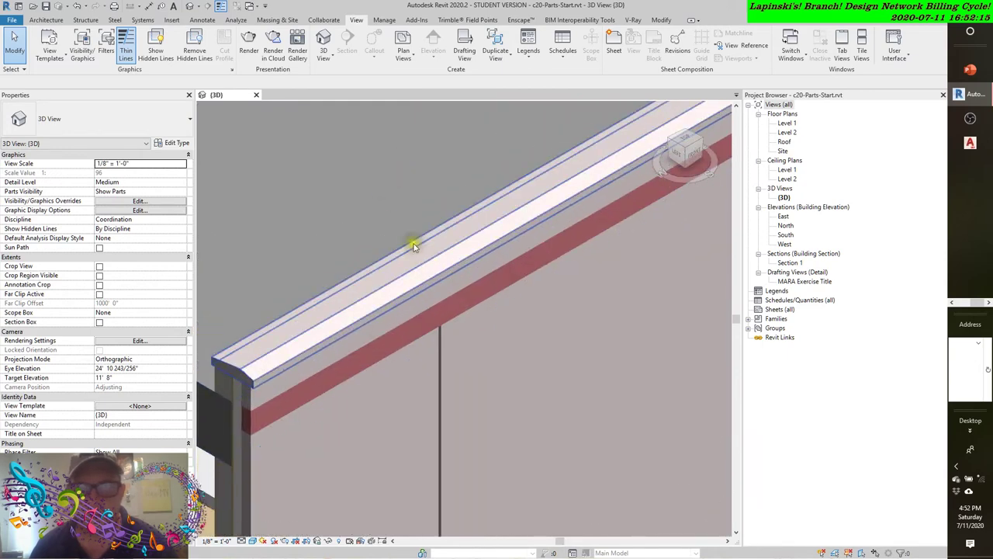
scroll(427, 264, "down", 6)
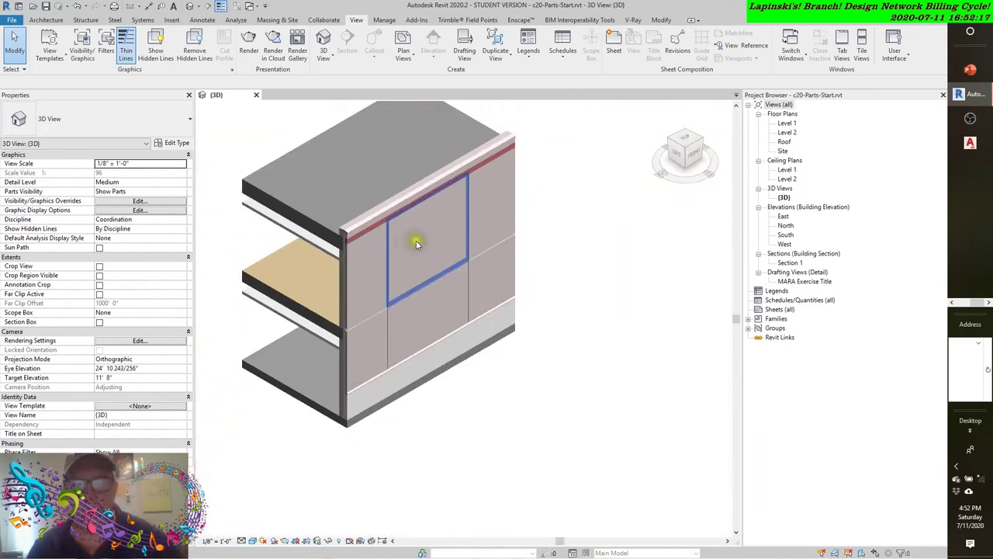
scroll(427, 249, "down", 3)
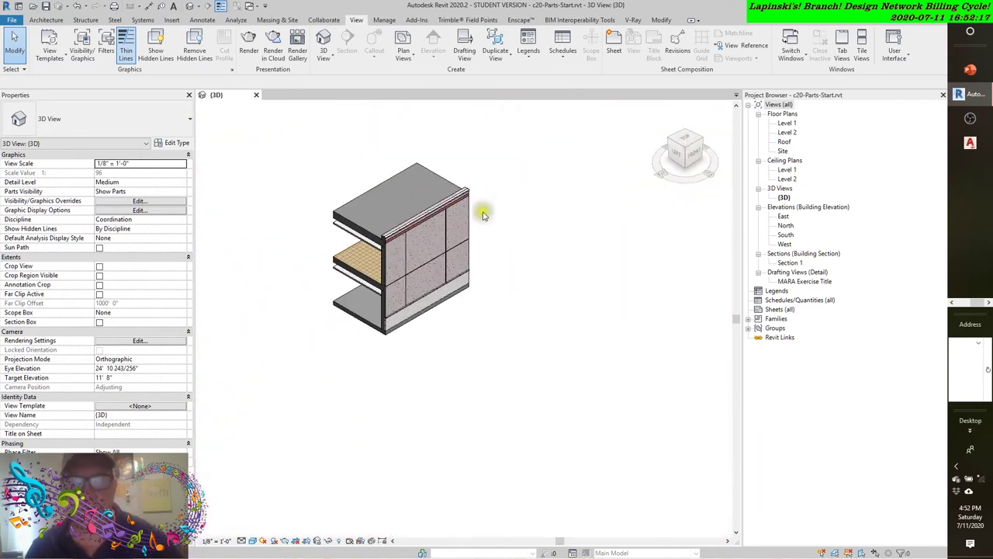
Turn on a section box and lower its top face to crop the model
left_click(100, 323)
left_click(470, 183)
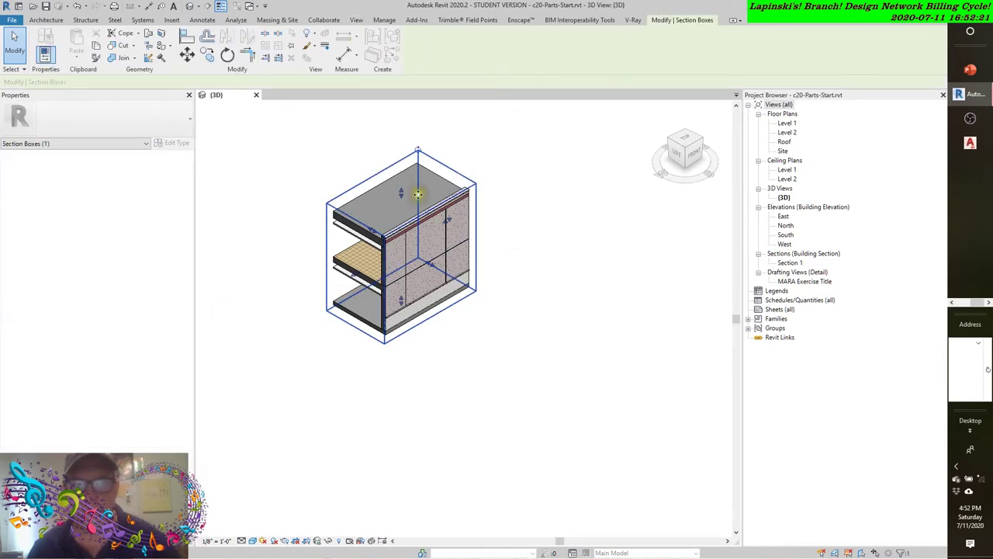
left_click_drag(401, 193, 401, 219)
scroll(405, 233, "up", 10)
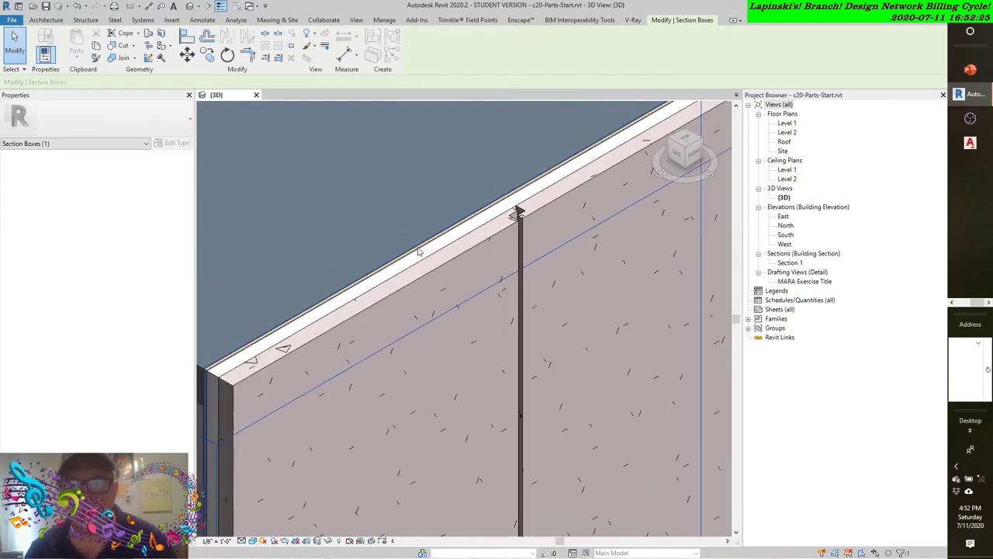
left_click(505, 227)
scroll(517, 223, "down", 10)
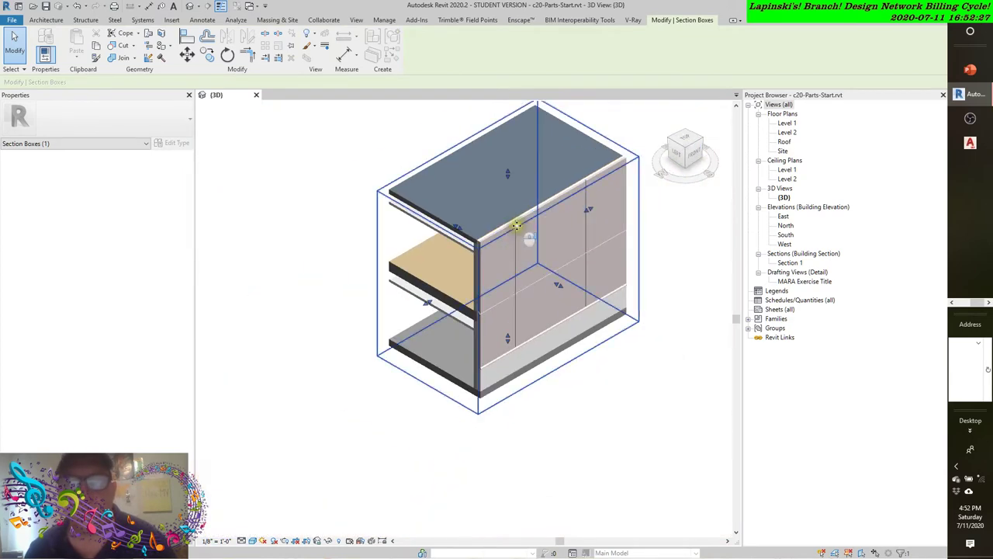
middle_click_drag(486, 411, 448, 421)
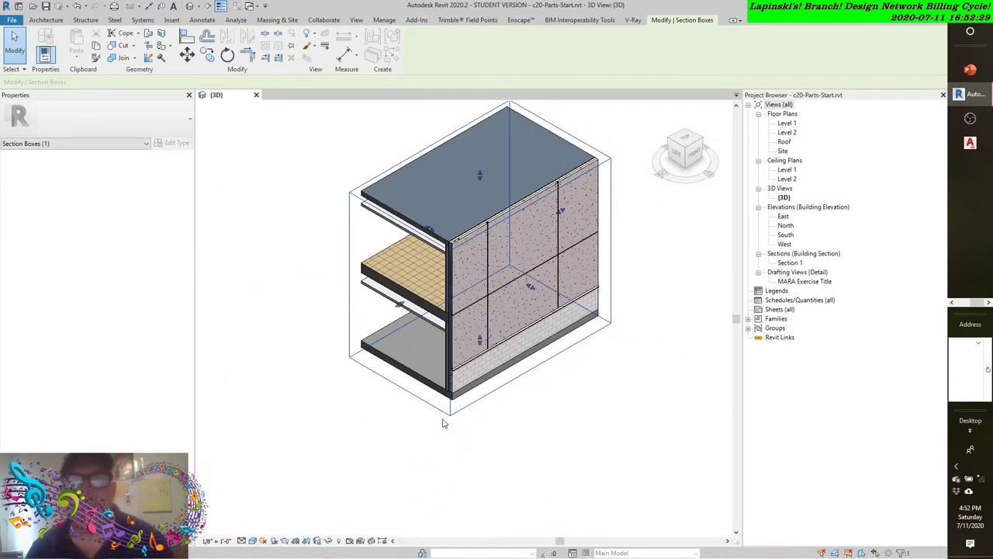
Divide the upper middle concrete panel by intersecting references and finish the edit
left_click(543, 248)
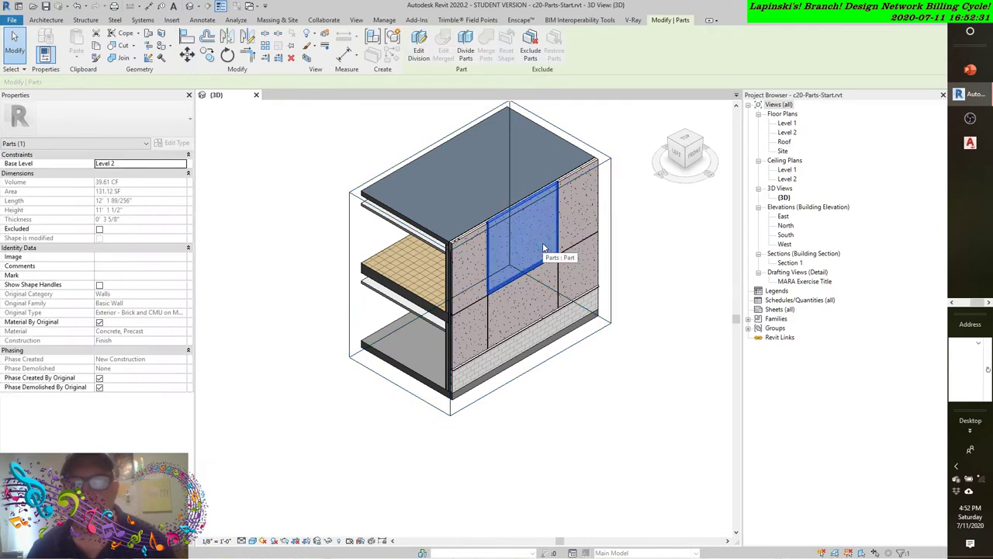
left_click(419, 45)
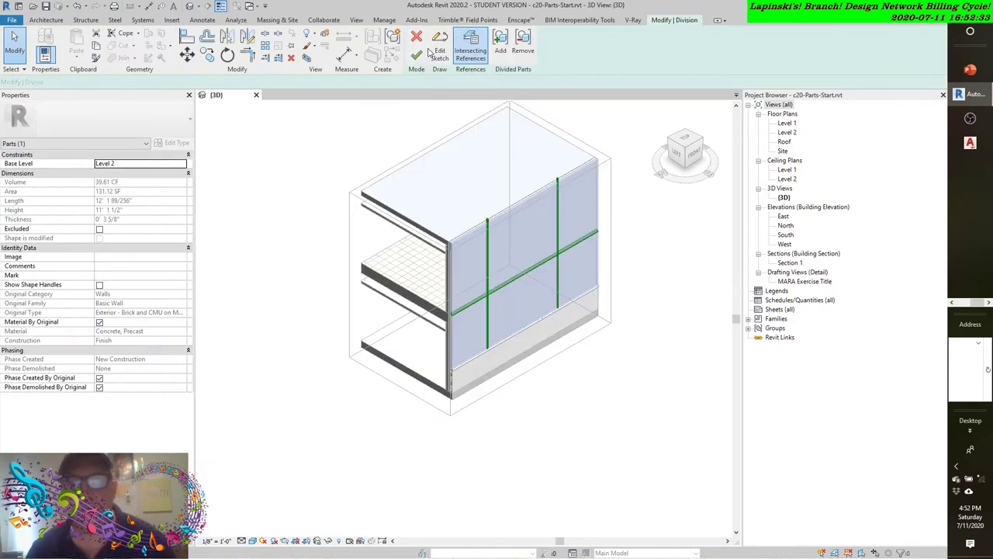
left_click(470, 56)
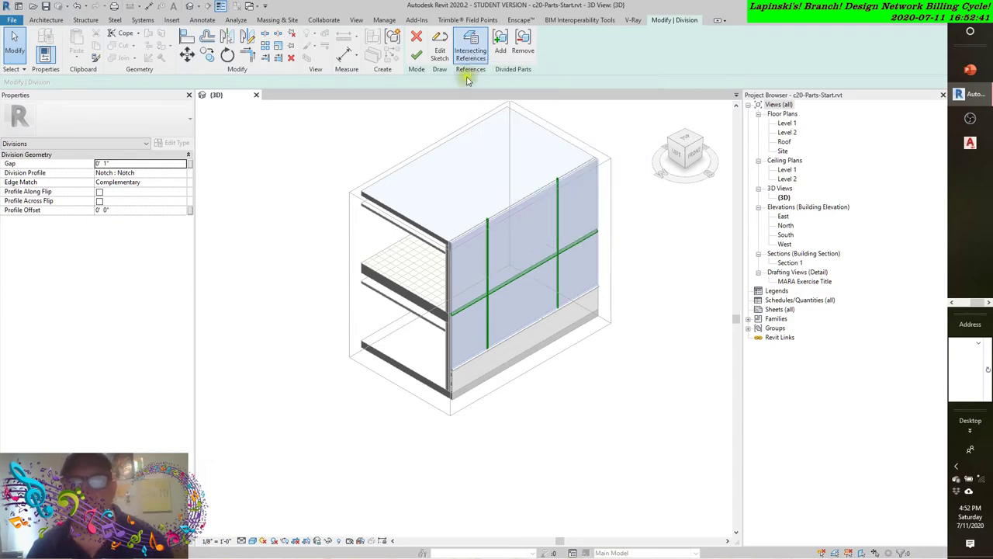
left_click(417, 55)
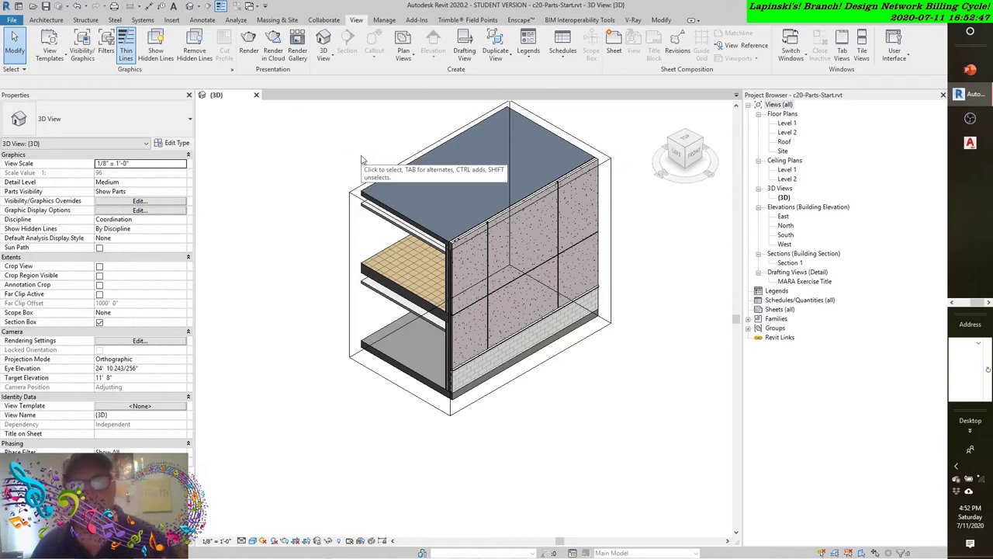
middle_click_drag(365, 160, 355, 195)
middle_click_drag(651, 234, 645, 259)
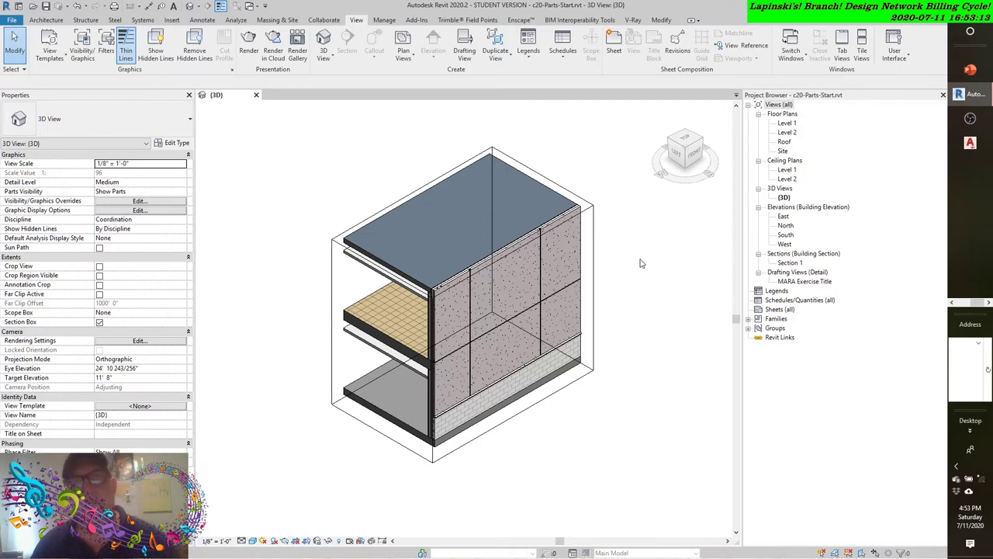
Edit the upper right panel's division to use only Level 2 and Grid 1, leaving yPlane1 out
middle_click_drag(619, 249, 620, 212)
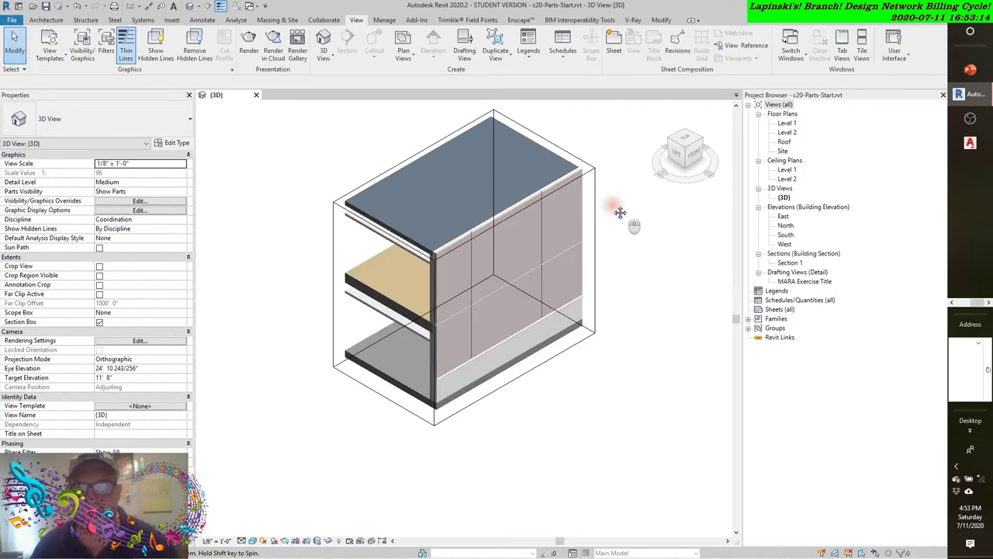
left_click(568, 216)
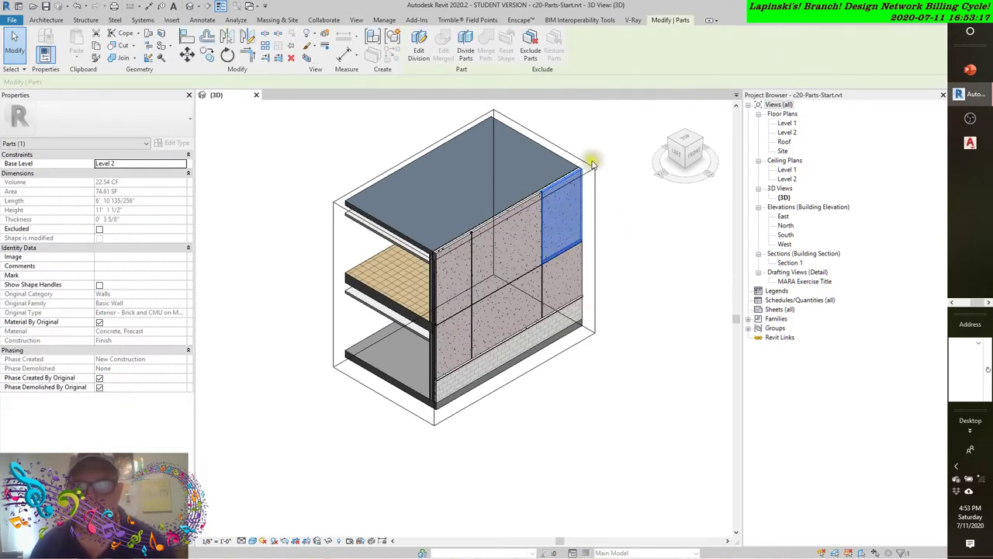
left_click(419, 45)
left_click(470, 47)
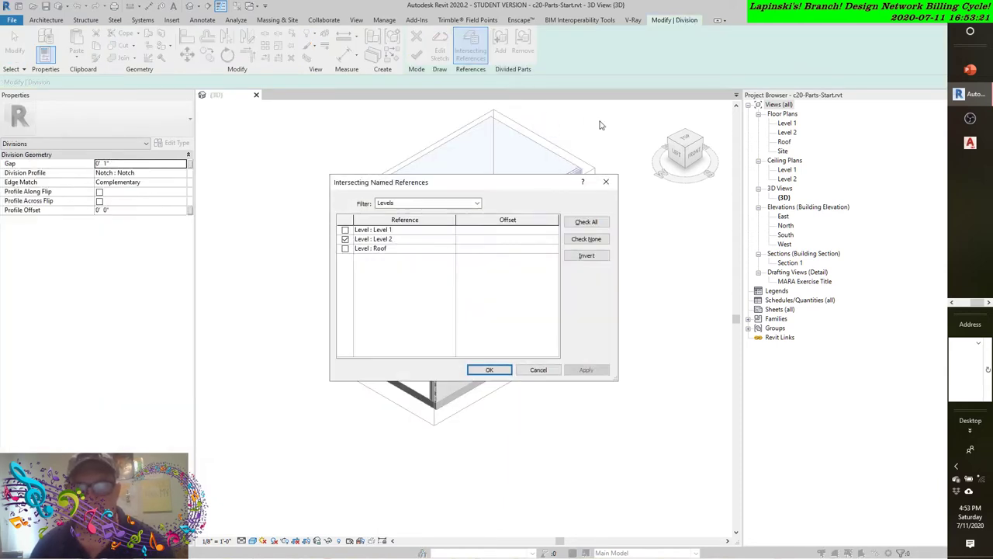
left_click(481, 202)
left_click(421, 231)
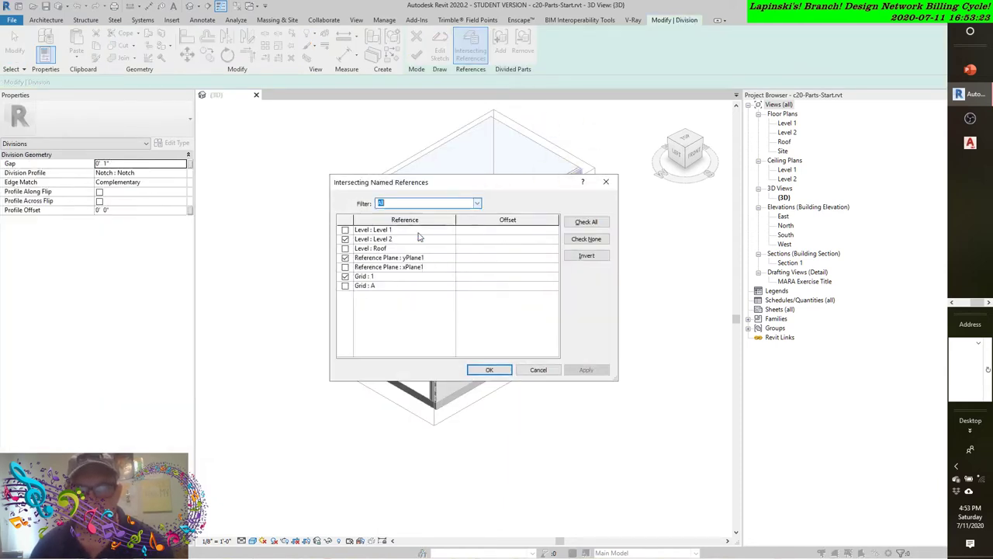
left_click(346, 258)
left_click(345, 258)
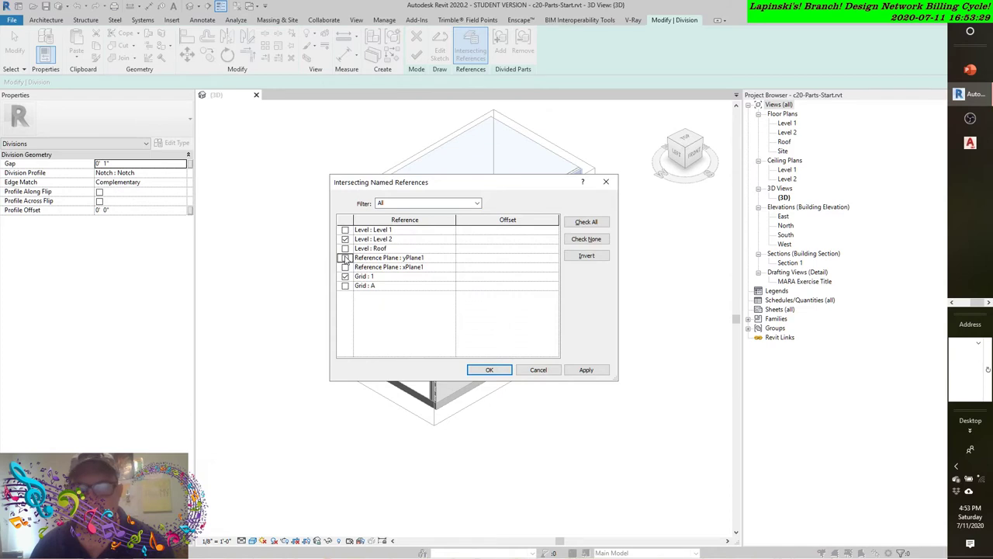
left_click(586, 370)
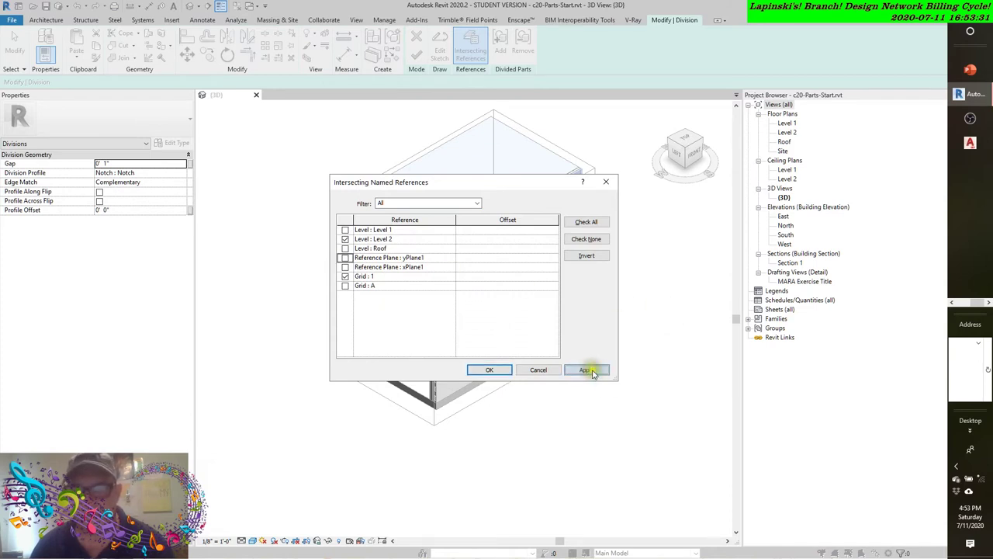
left_click(490, 371)
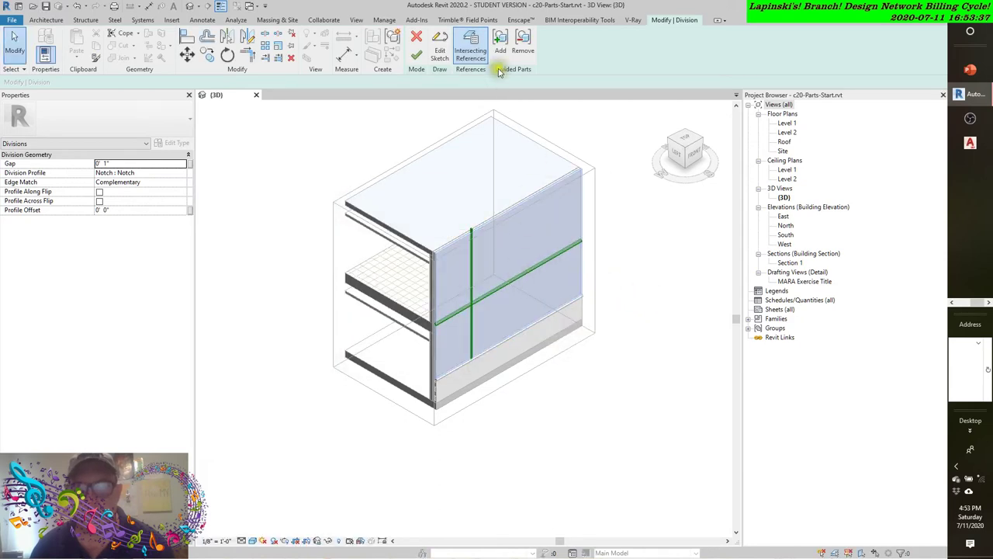
Finish the division to create the precast concrete parts and zoom to inspect them
left_click(418, 57)
scroll(479, 229, "up", 6)
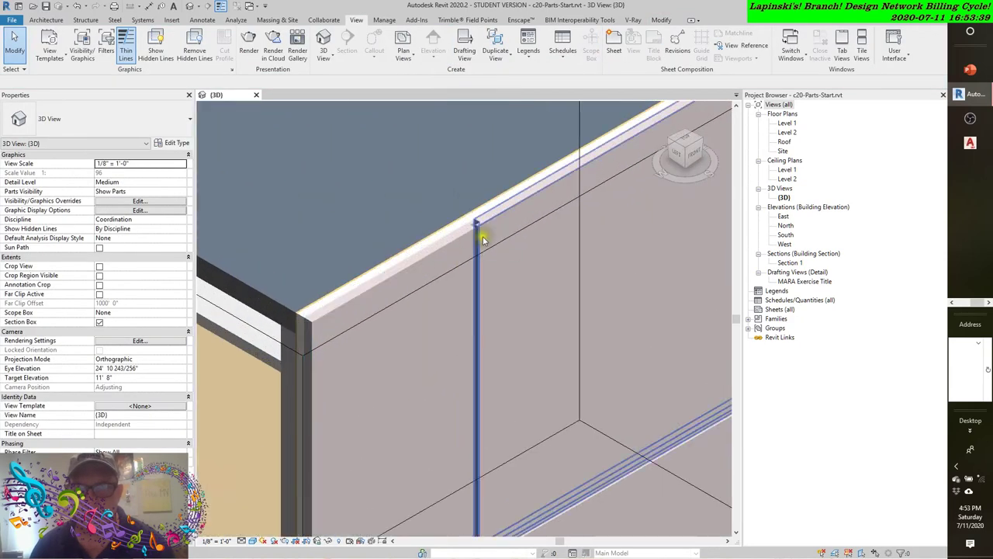
scroll(481, 229, "down", 5)
scroll(466, 216, "up", 5)
scroll(428, 252, "up", 4)
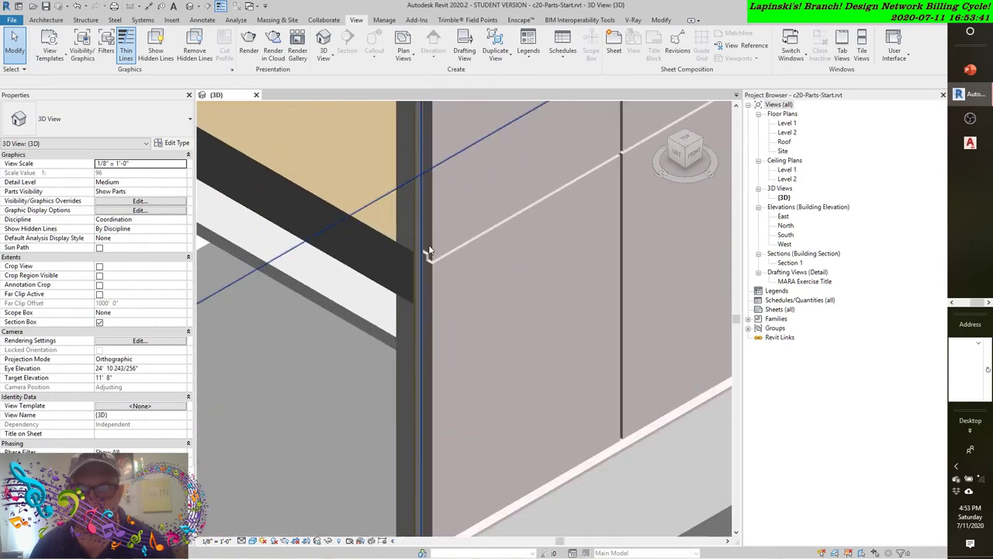
scroll(429, 252, "down", 5)
Orbit the view, select a wall part and reopen its division for editing
middle_click_drag(455, 241, 490, 249, "shift")
left_click(490, 249)
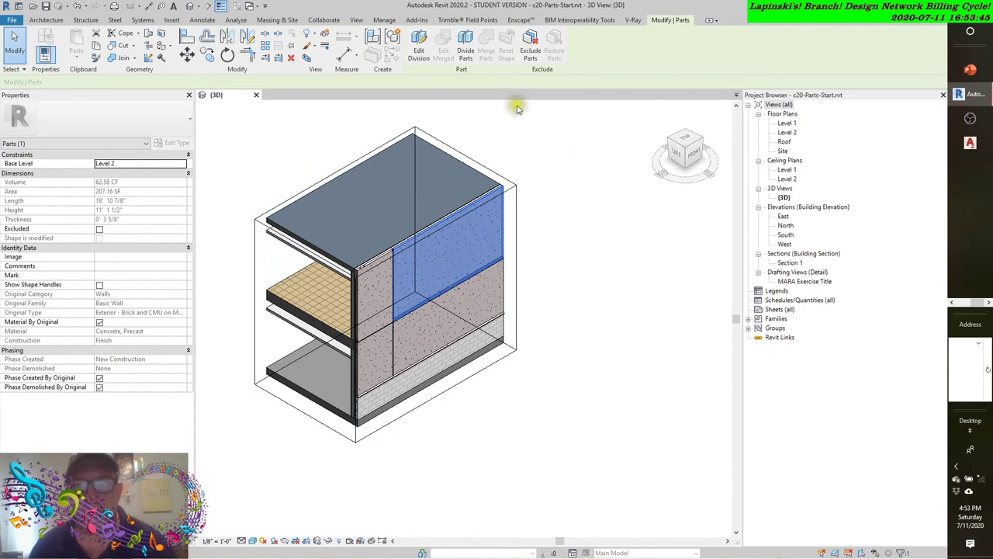
left_click(423, 48)
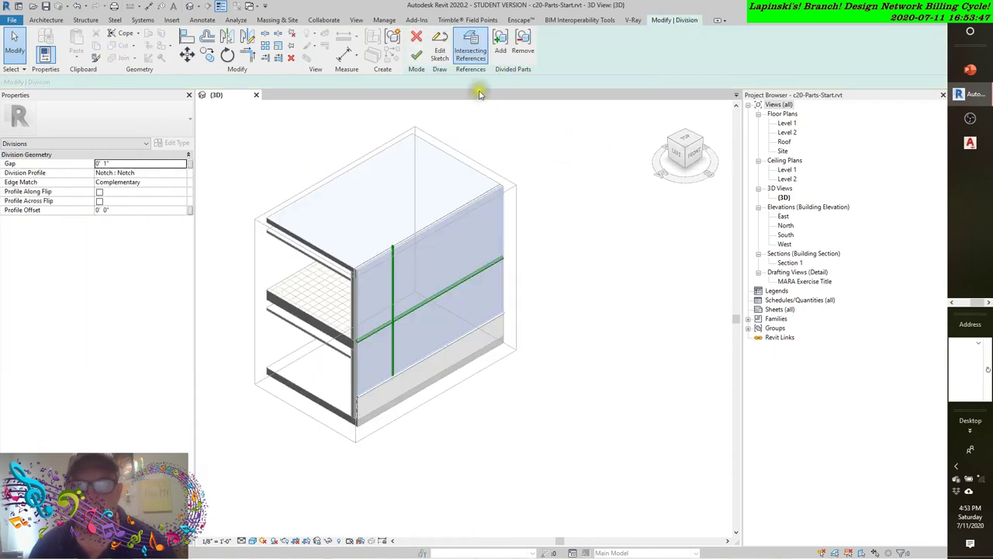
Add Reference Plane : yPlane1 to the division's intersecting references
left_click(471, 46)
left_click(476, 203)
left_click(386, 232)
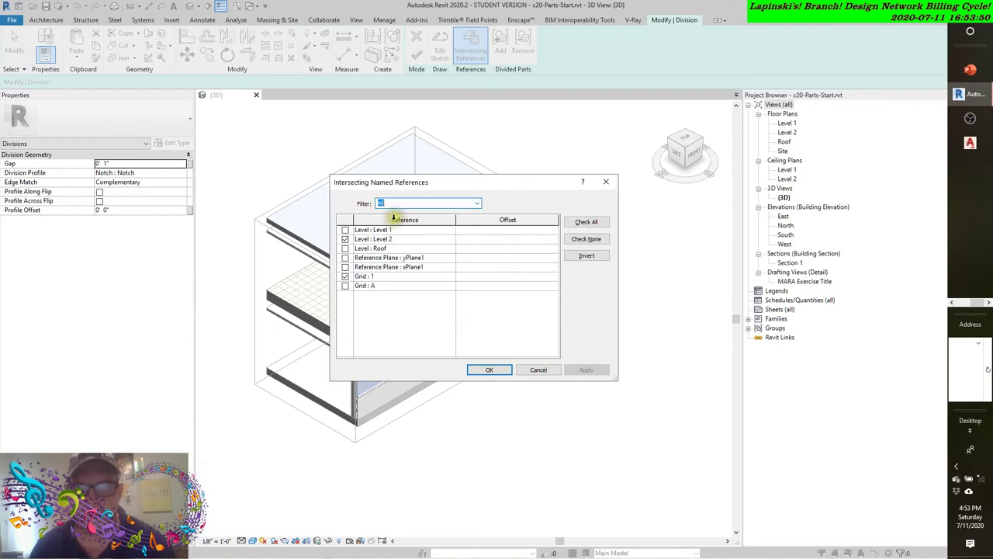
left_click(345, 258)
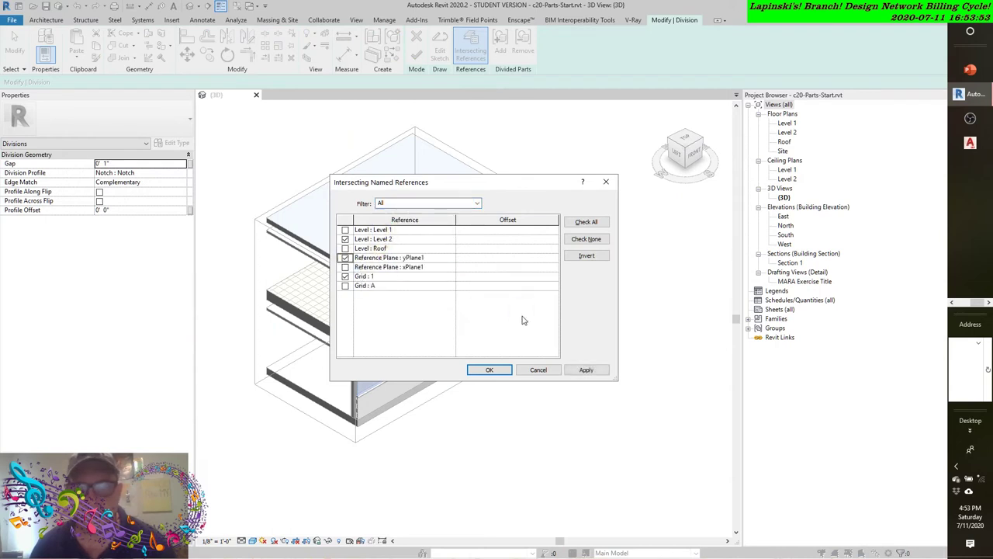
left_click(574, 371)
left_click(495, 370)
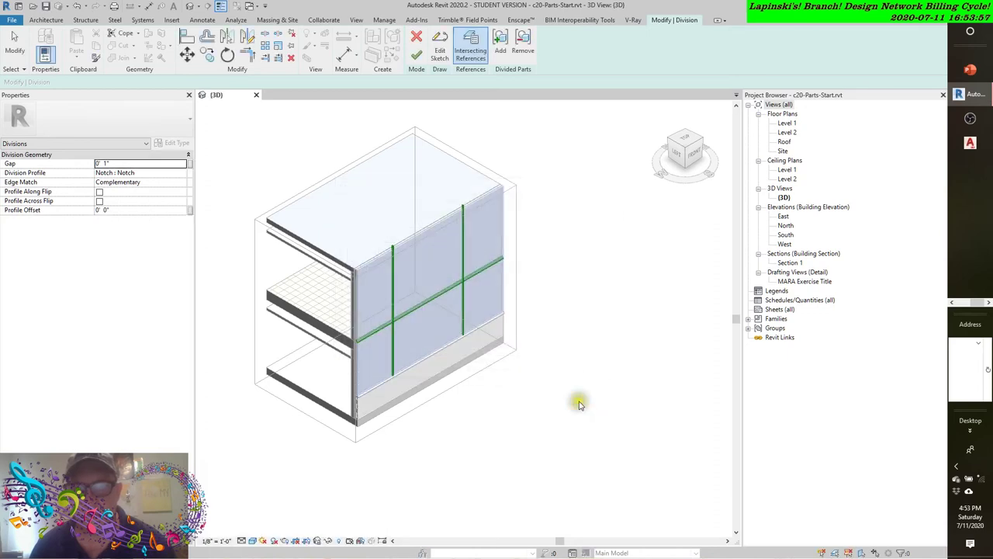
Finish the division, splitting the panel along Level 2, Grid 1 and yPlane1
left_click(417, 54)
scroll(440, 207, "up", 2)
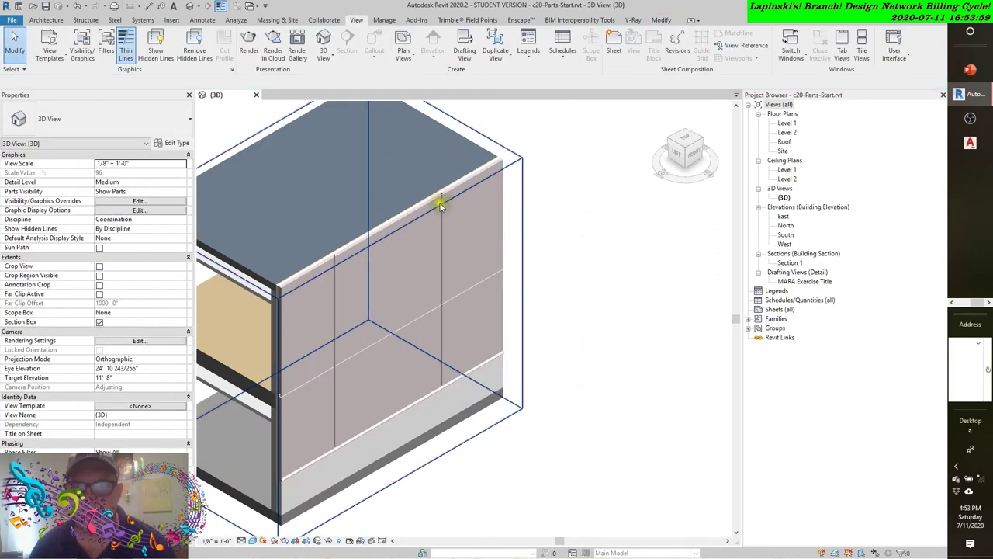
scroll(440, 207, "up", 2)
scroll(606, 297, "down", 5)
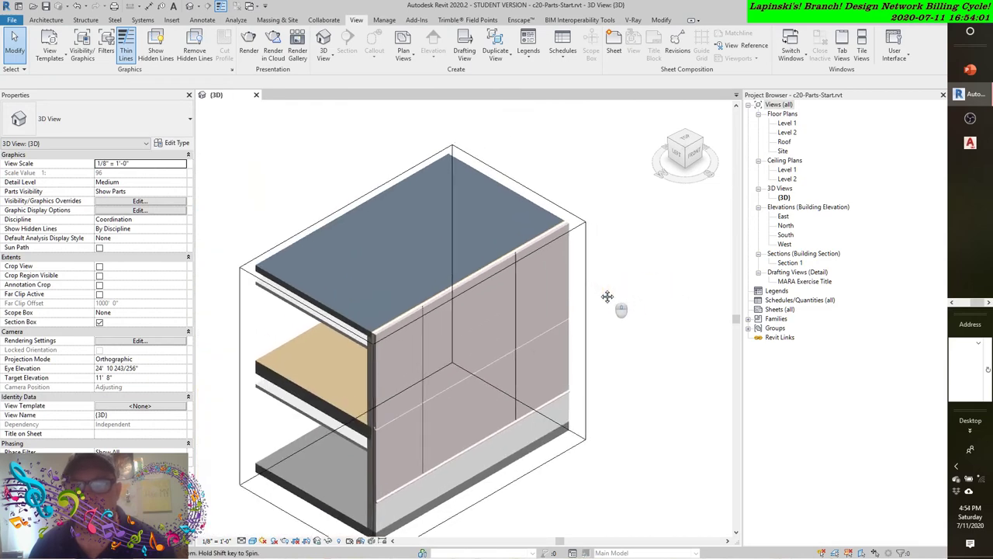
Reopen the upper-right part's division and zoom in on the top of a vertical gap
left_click(553, 285)
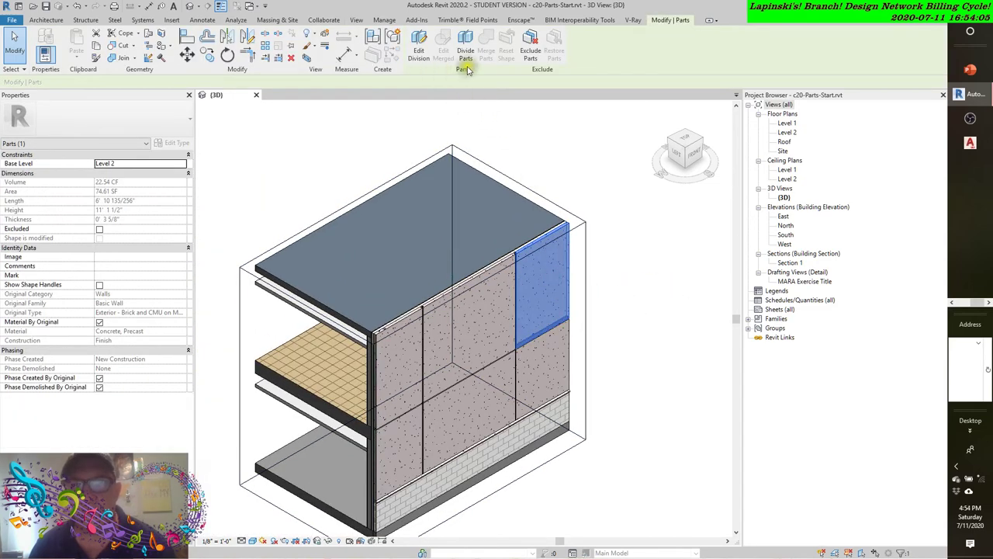
left_click(419, 45)
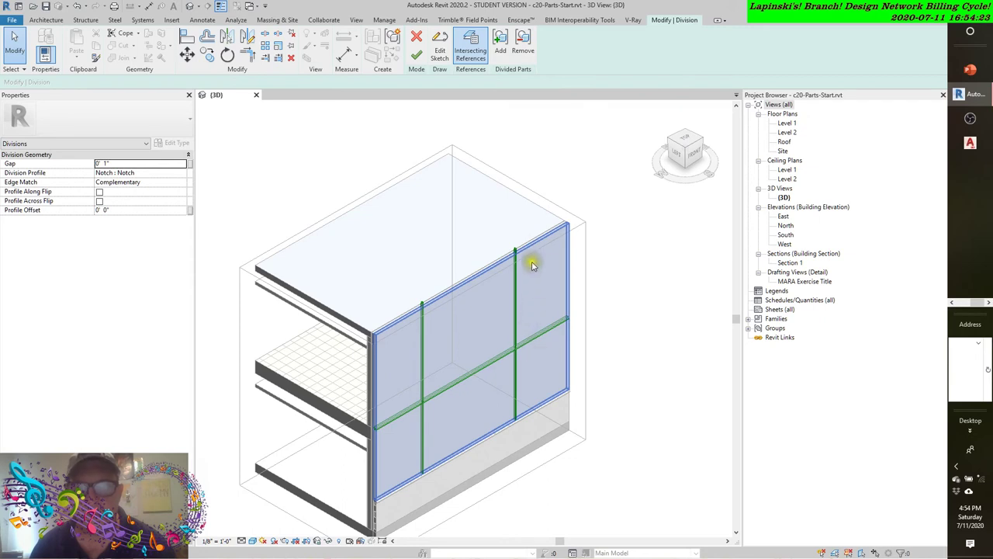
scroll(529, 256, "up", 5)
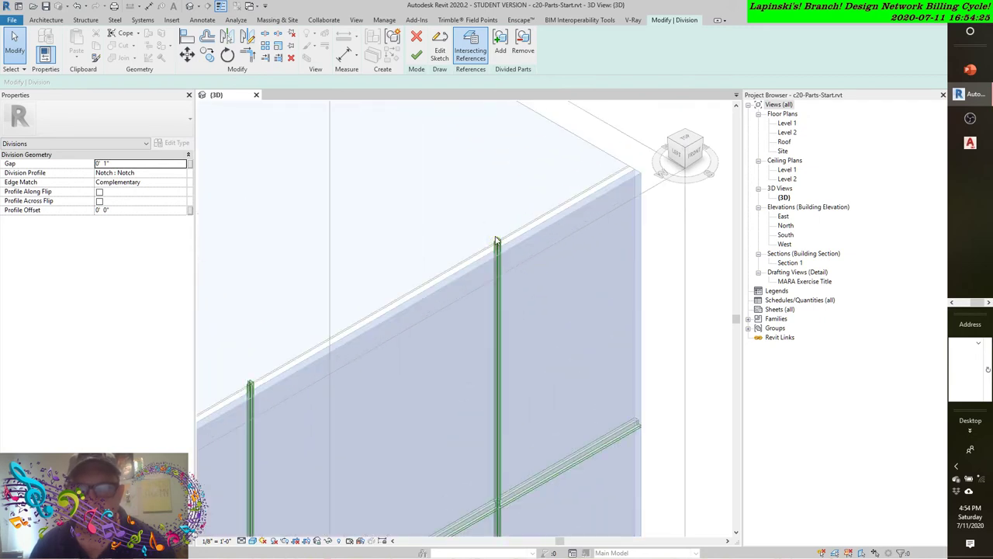
scroll(498, 241, "up", 5)
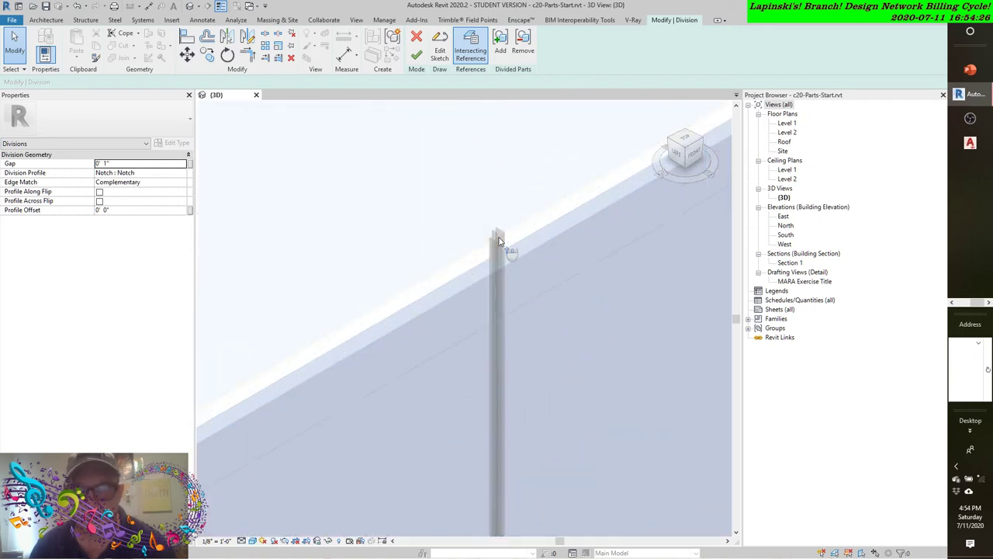
scroll(499, 241, "up", 3)
scroll(499, 247, "down", 3)
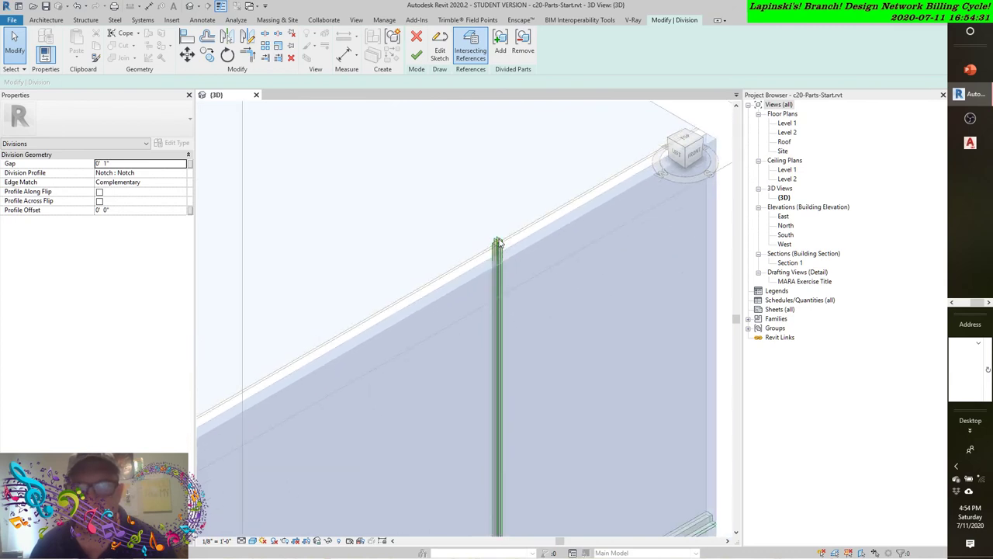
Switch the division profile to Angled Step : Angled Step and zoom in on the gaps
left_click(181, 174)
left_click(156, 191)
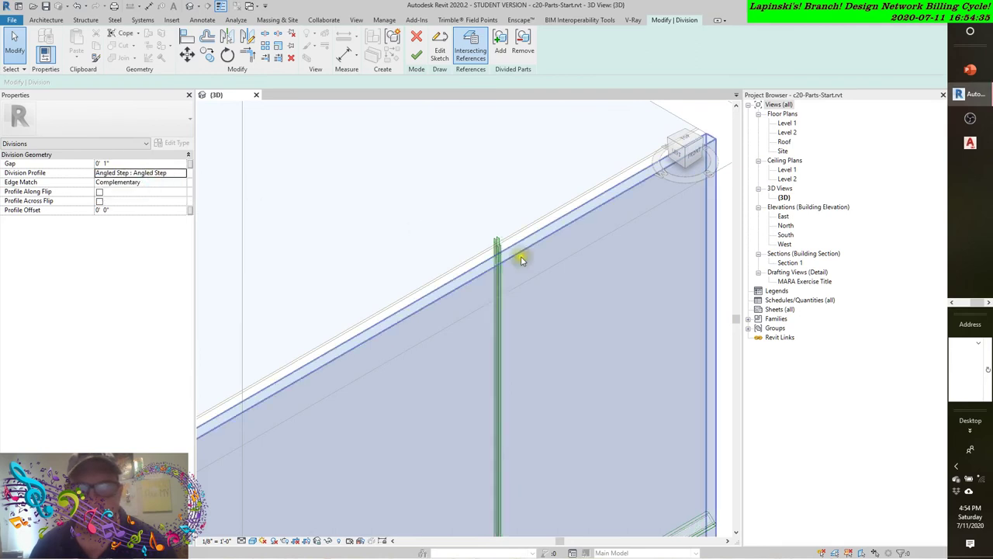
scroll(443, 233, "up", 2)
scroll(445, 237, "down", 1)
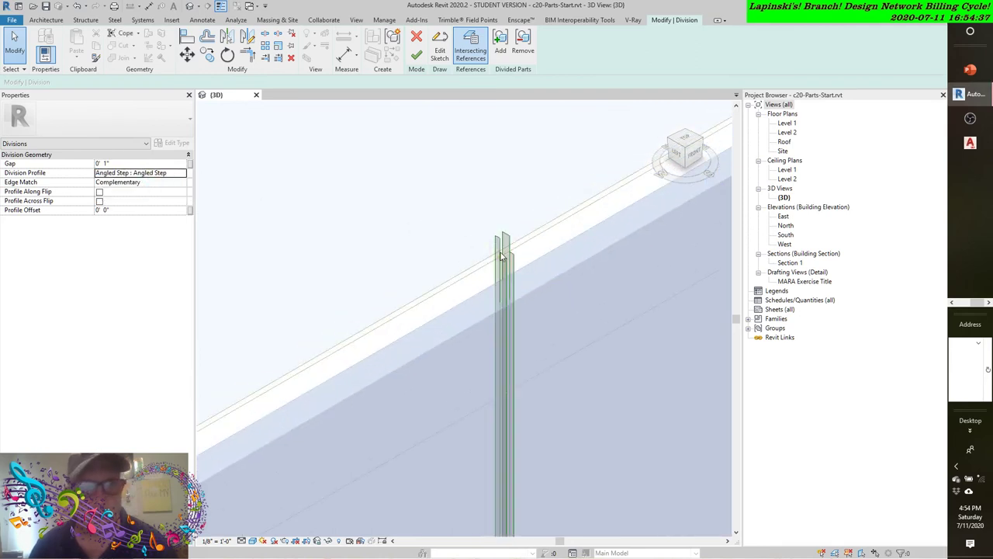
scroll(504, 260, "up", 2)
left_click(518, 268)
scroll(517, 339, "down", 5)
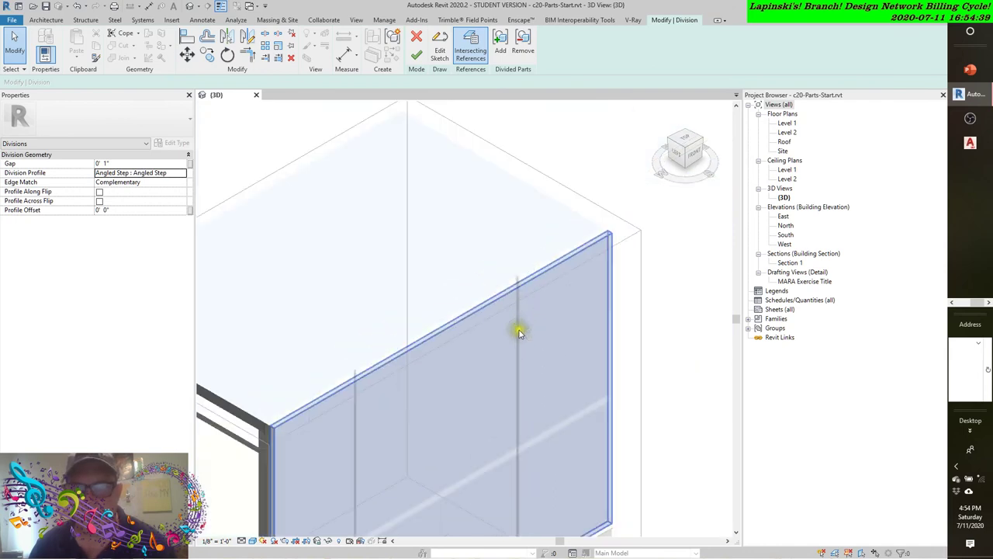
scroll(599, 215, "up", 2)
scroll(388, 388, "up", 5)
scroll(388, 380, "down", 2)
scroll(388, 379, "up", 2)
scroll(406, 381, "down", 2)
scroll(409, 377, "up", 2)
left_click(418, 365)
scroll(434, 357, "down", 6)
Orbit the model to view the angled-step gaps on the divided side face
middle_click_drag(530, 318, 479, 348, "shift")
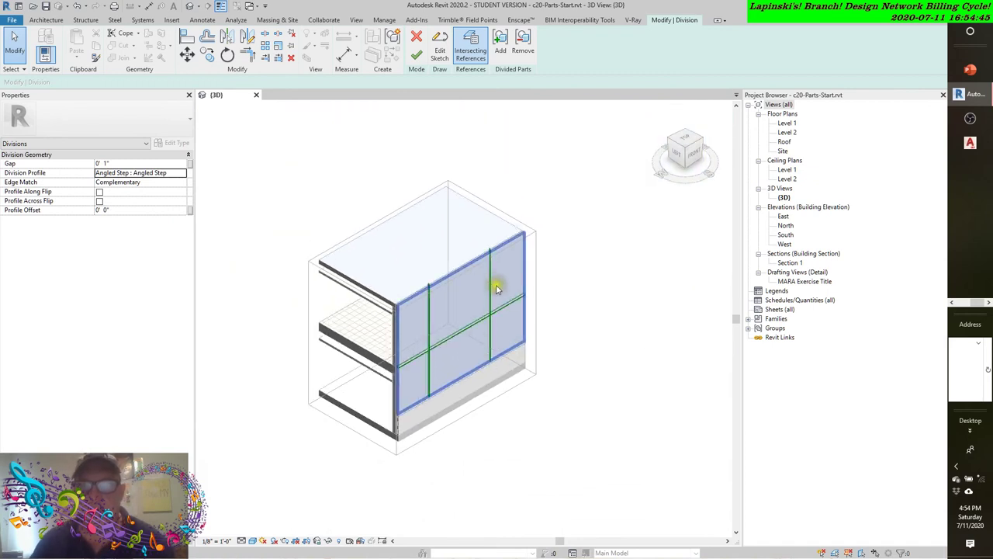
scroll(492, 252, "up", 5)
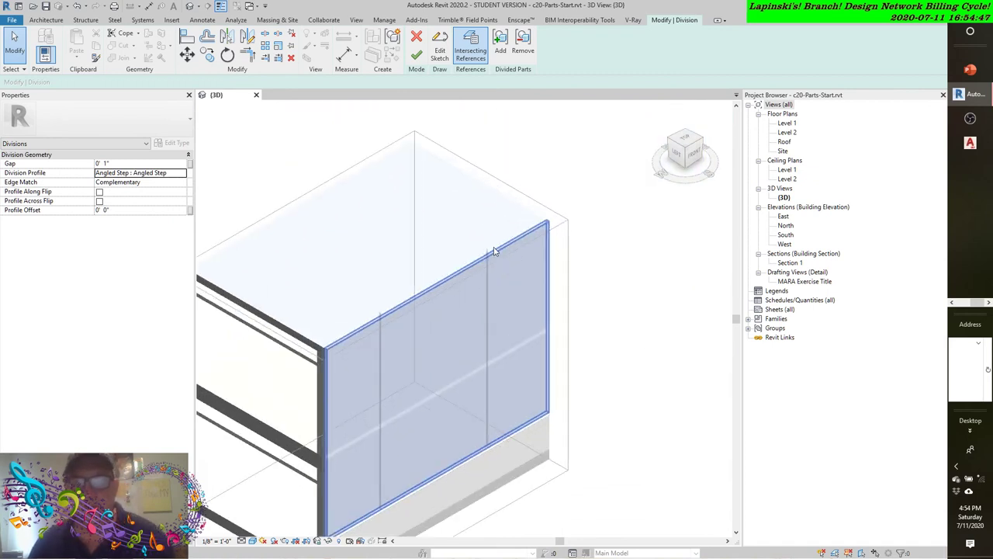
scroll(480, 256, "down", 5)
middle_click_drag(492, 260, 566, 193, "shift")
scroll(437, 303, "up", 6)
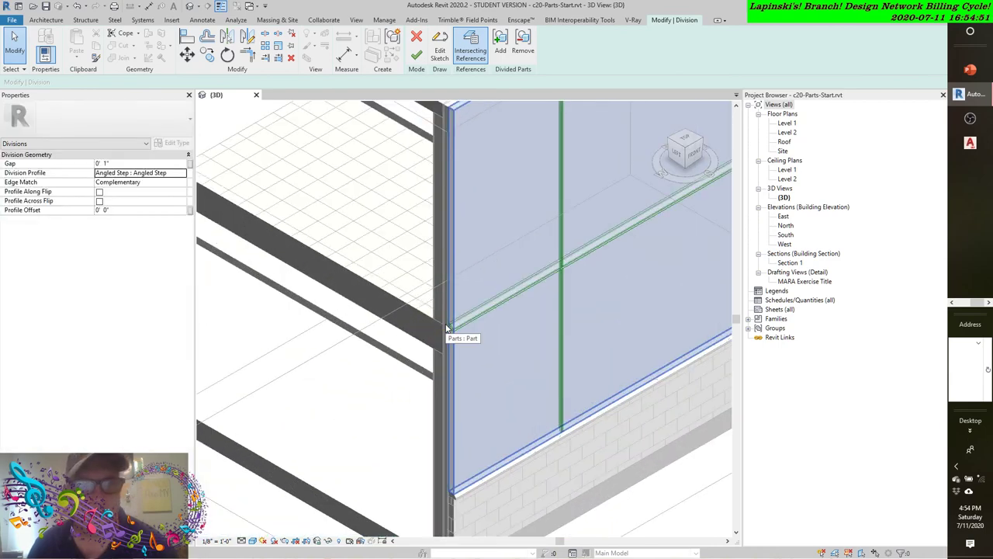
scroll(450, 334, "down", 6)
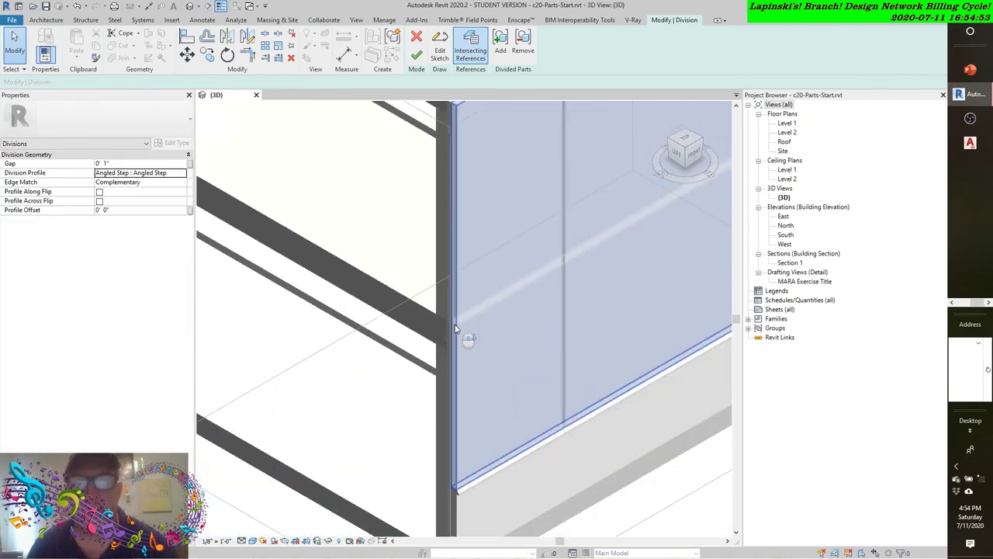
scroll(603, 304, "up", 3)
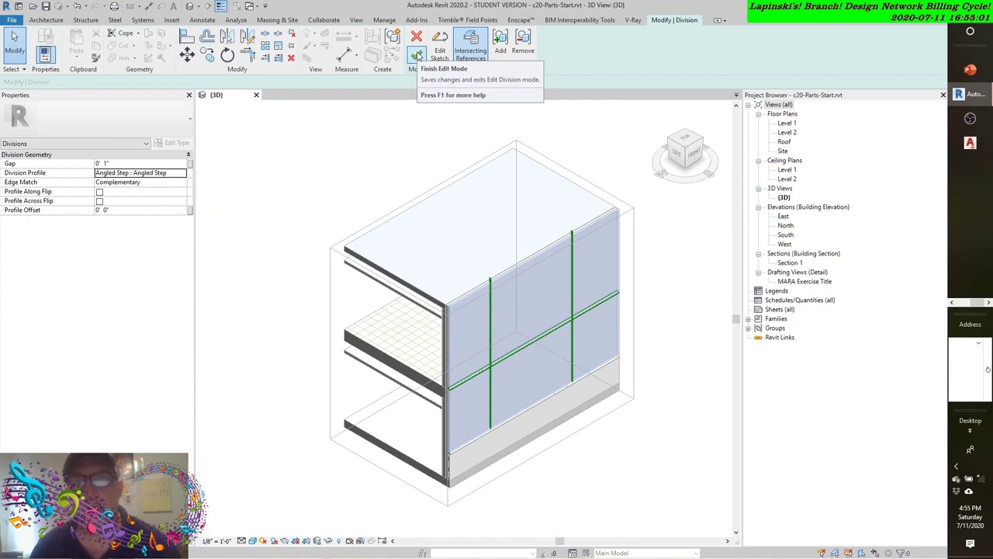
Finish the angled-step division edit, leaving separate precast panels, then switch to the Debut recorder
left_click(417, 56)
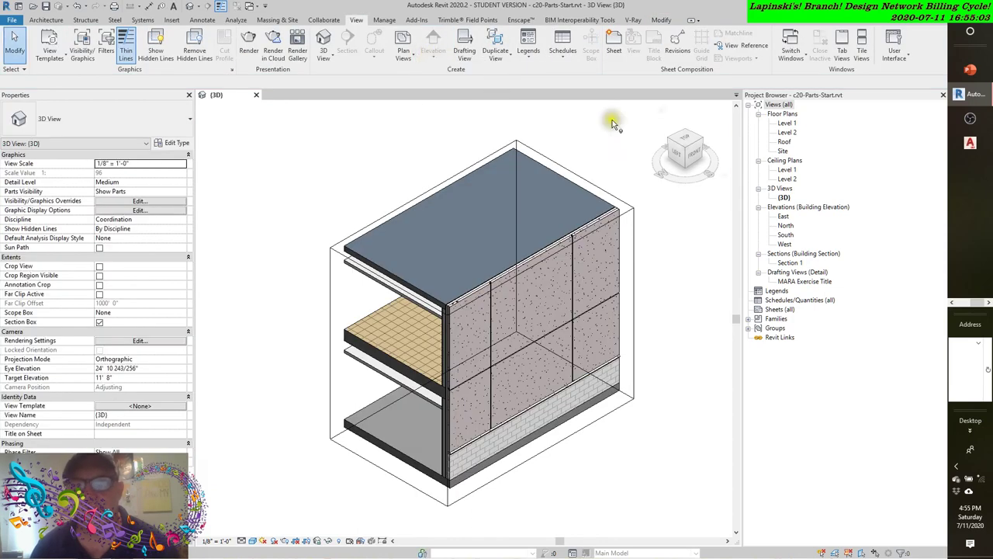
left_click(967, 302)
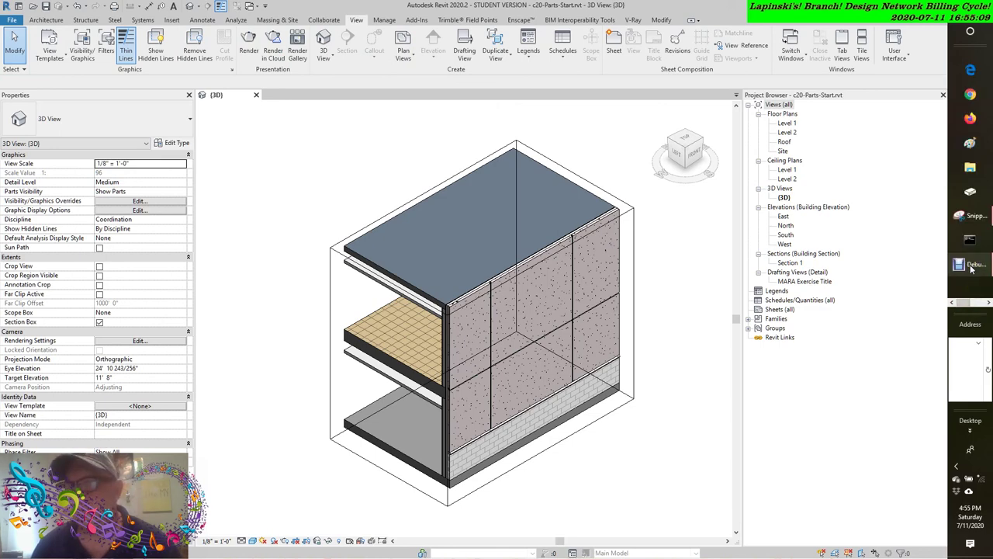
left_click(972, 265)
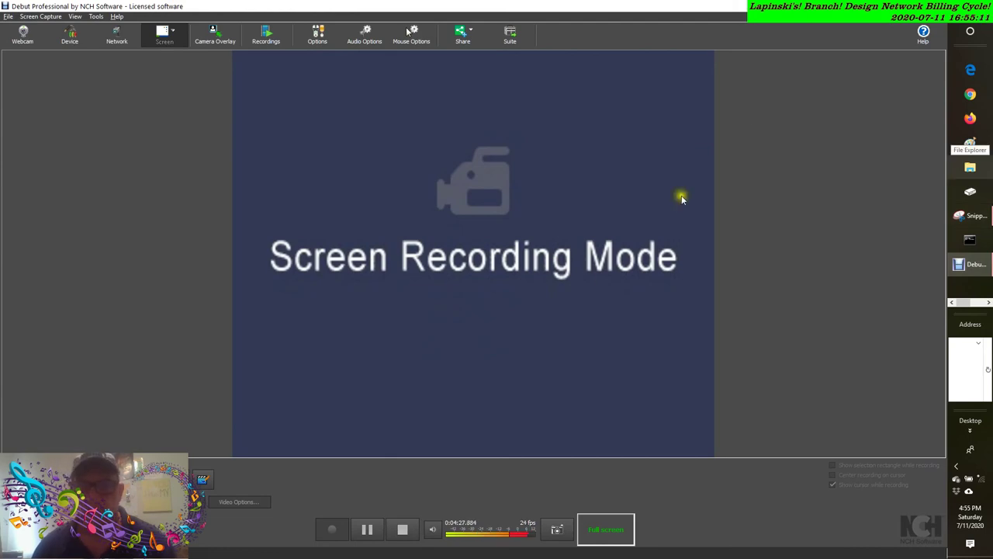